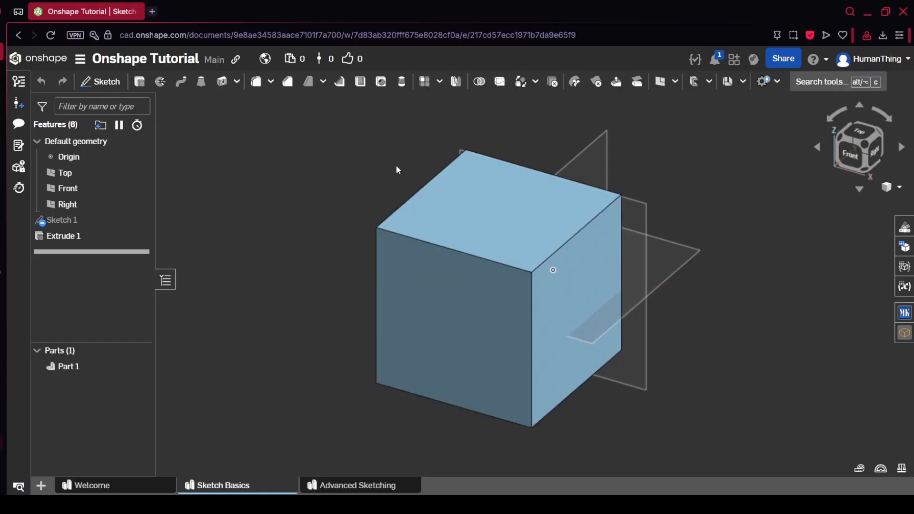
# Duplicate the Sketch Basics tab and move the copy after Advanced Sketching.
pyautogui.rightClick(226, 488)
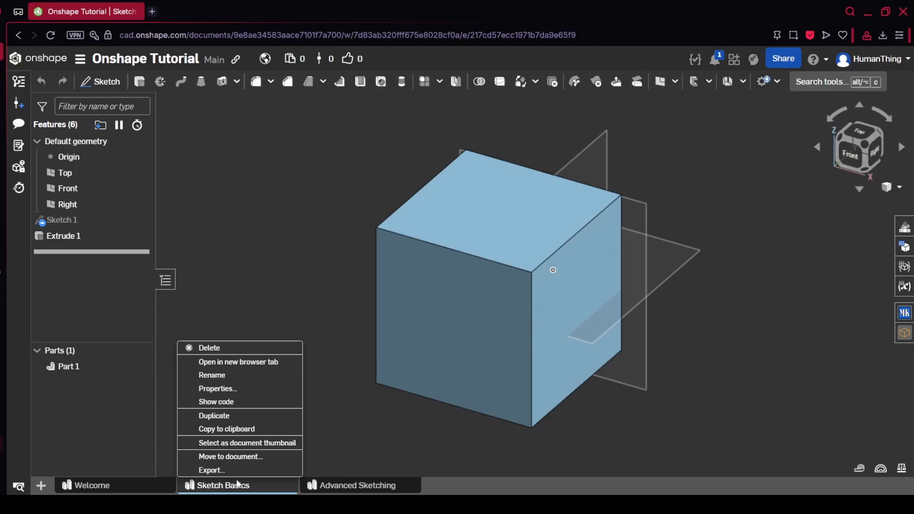
pyautogui.click(230, 417)
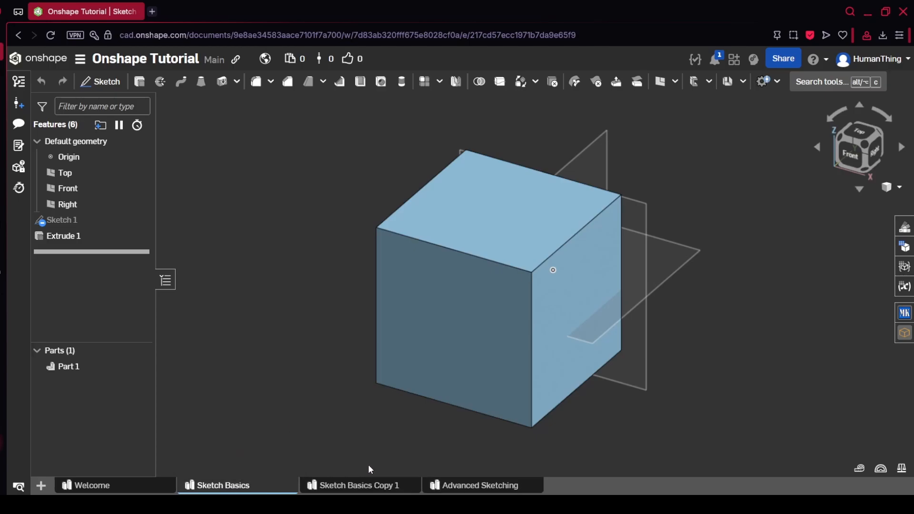
pyautogui.click(375, 488)
pyautogui.moveTo(367, 487)
pyautogui.mouseDown()
pyautogui.moveTo(571, 486)
pyautogui.moveTo(562, 486)
pyautogui.mouseUp()
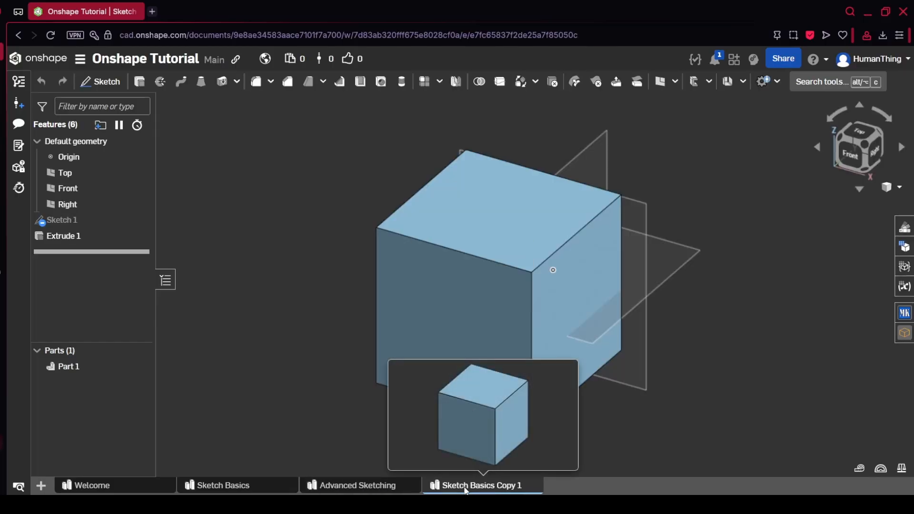
# Rename the copied Sketch Basics tab as Random Tools.
pyautogui.rightClick(467, 490)
pyautogui.click(480, 375)
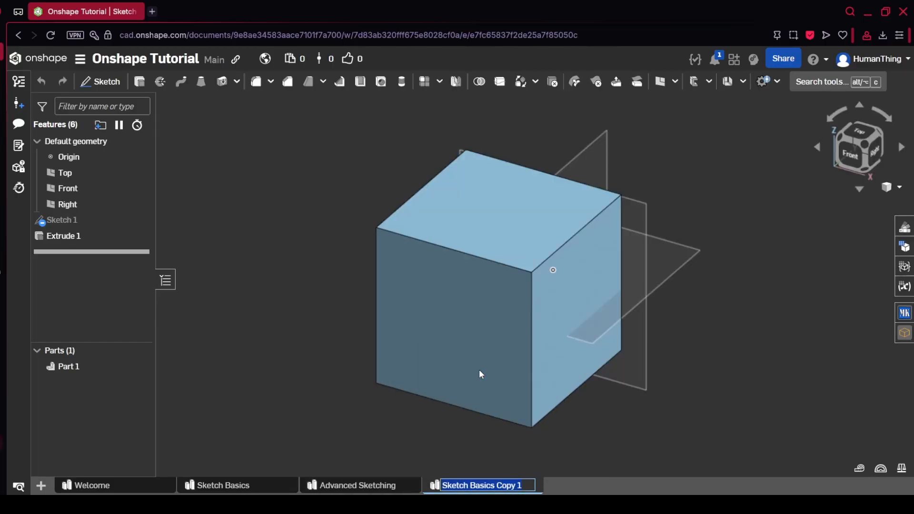
pyautogui.write('Ra')
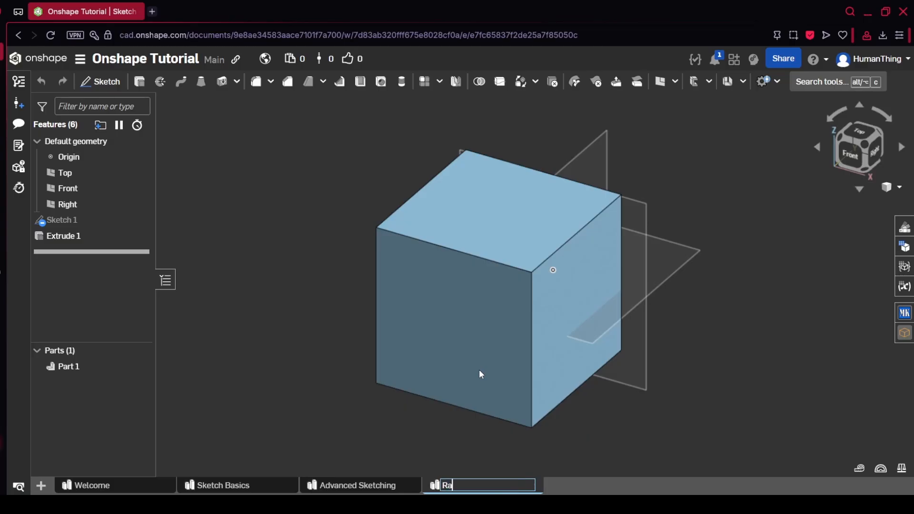
pyautogui.write('ndom Tools')
pyautogui.press('Return')
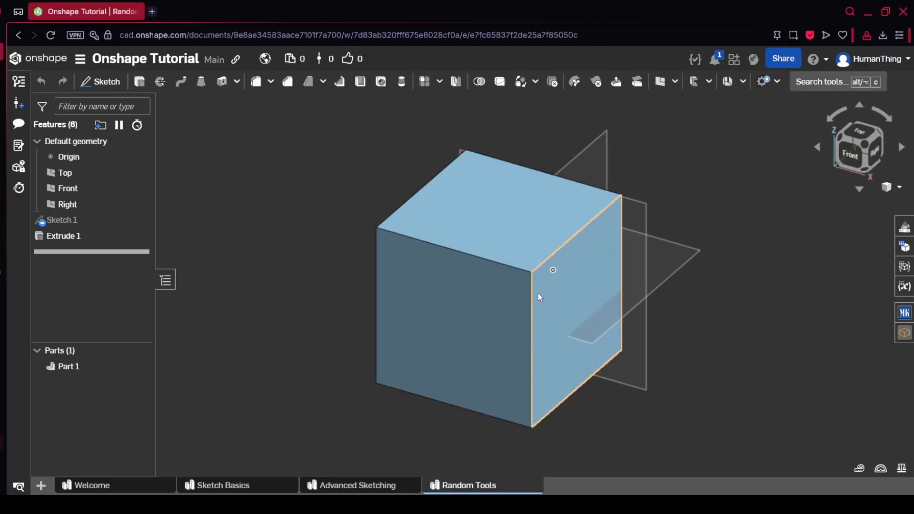
# Rename Part 1 as Random.
pyautogui.click(71, 367)
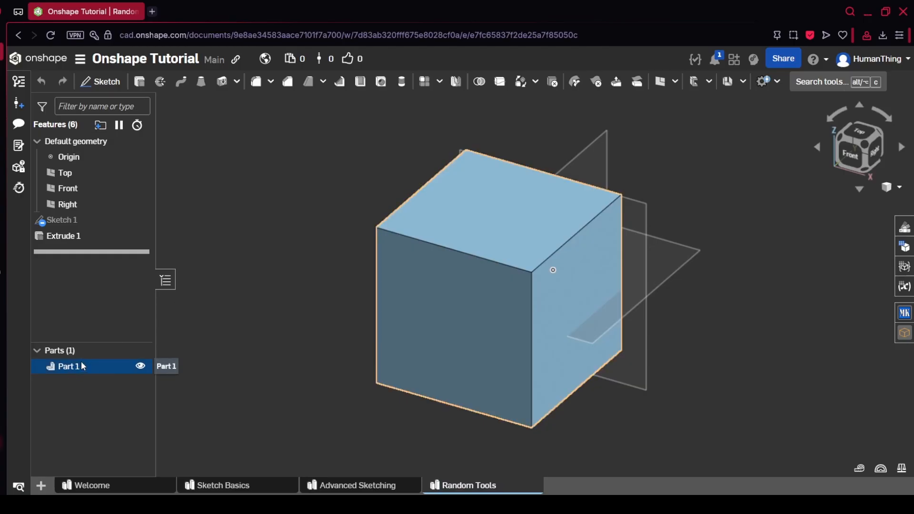
pyautogui.rightClick(82, 368)
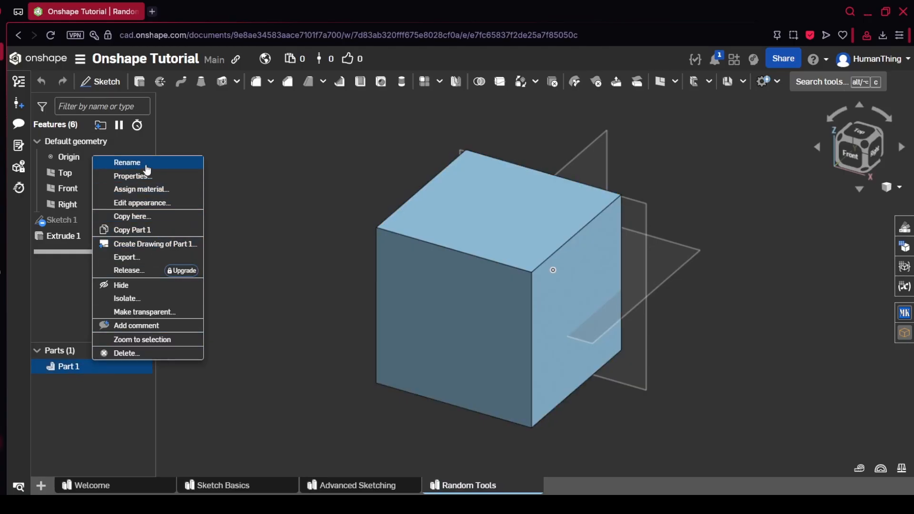
pyautogui.click(143, 163)
pyautogui.write('Random')
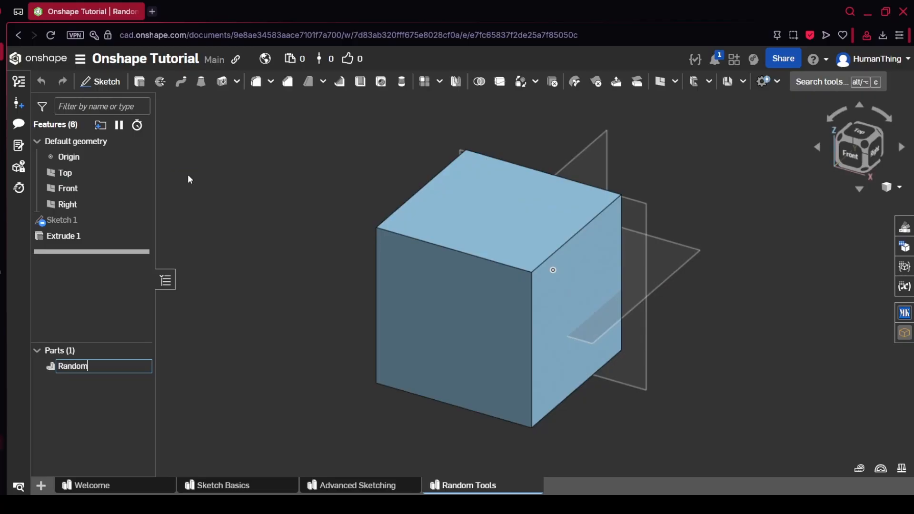
pyautogui.press('Return')
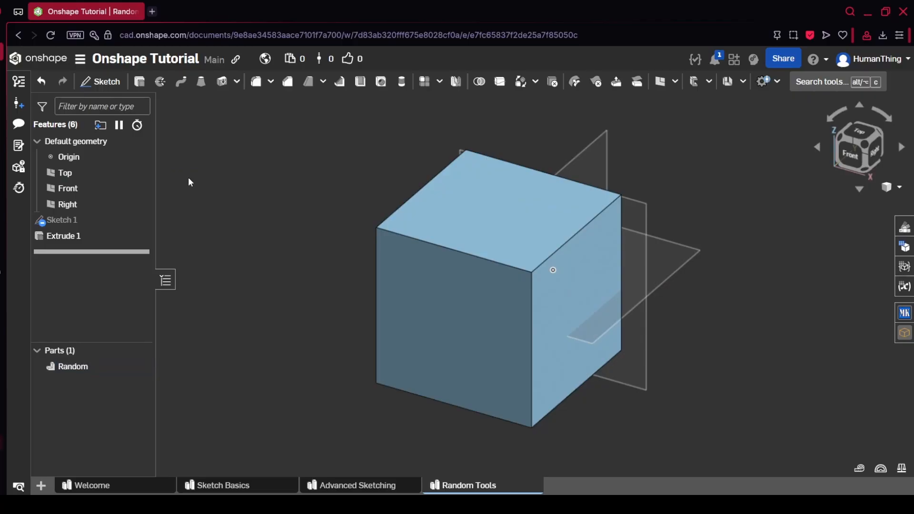
# Toggle the visibility of Sketch 1 and the Random part, leaving the sketch hidden and the part shown.
pyautogui.click(140, 220)
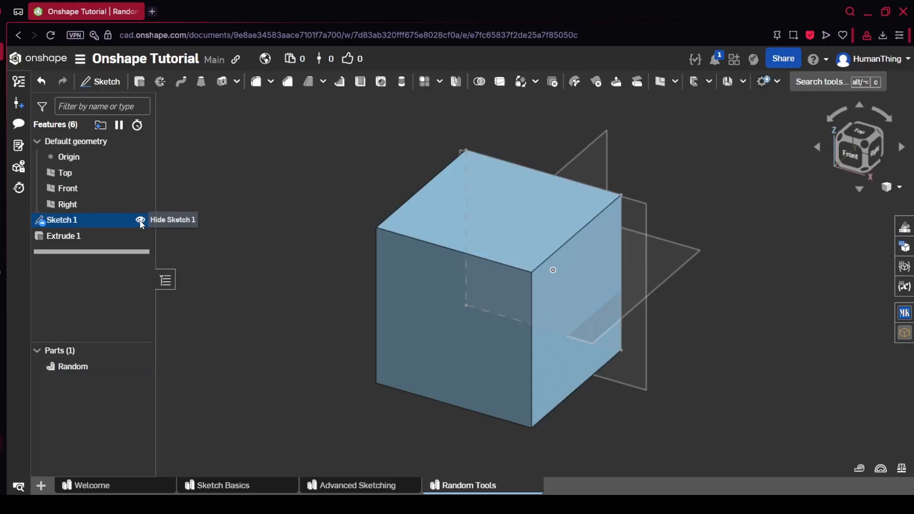
pyautogui.click(140, 366)
pyautogui.click(140, 367)
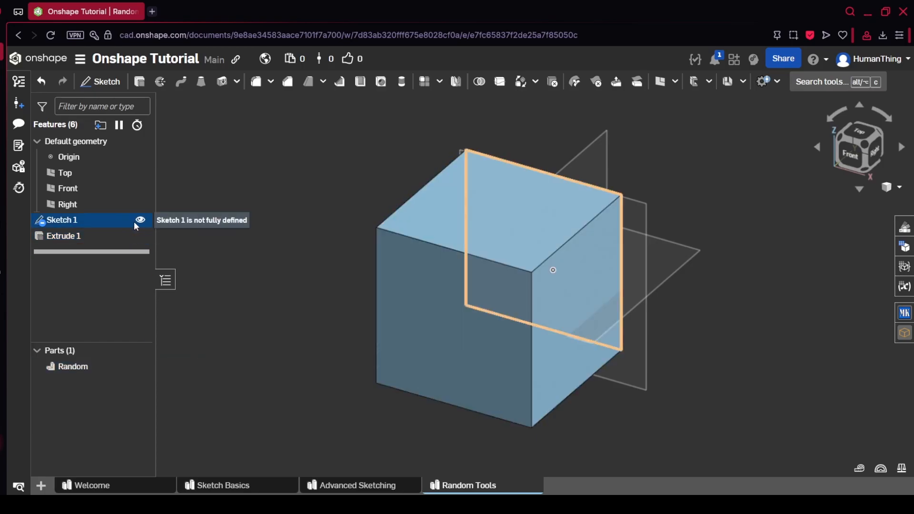
pyautogui.moveTo(270, 246)
pyautogui.mouseDown(button='right')
pyautogui.moveTo(198, 254)
pyautogui.moveTo(242, 263)
pyautogui.moveTo(349, 247)
pyautogui.mouseUp(button='right')
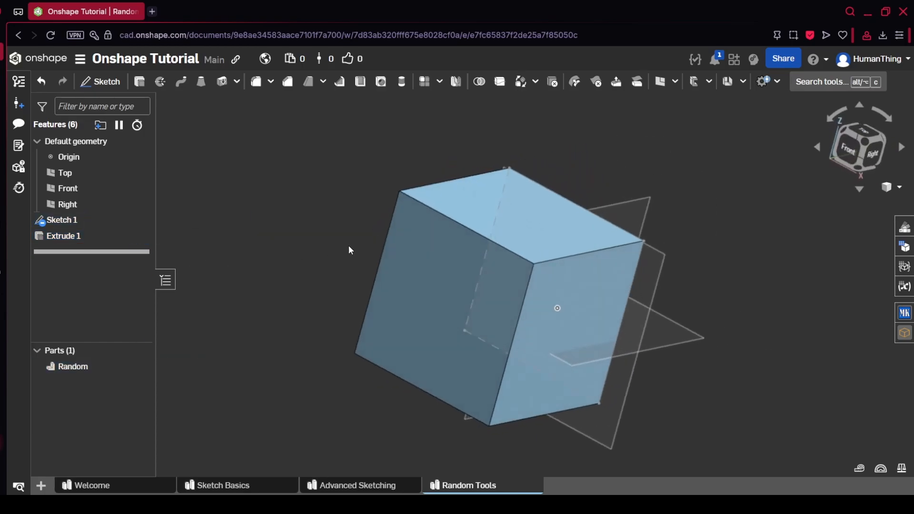
pyautogui.click(818, 146)
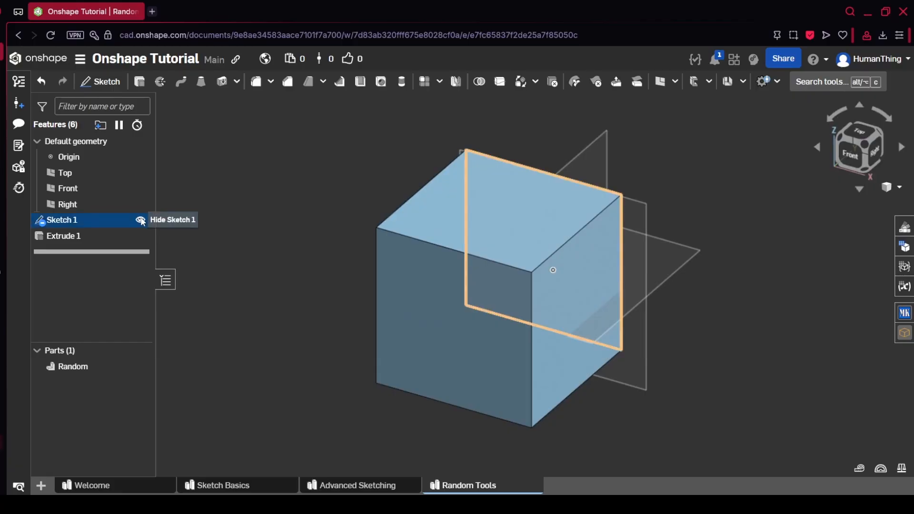
pyautogui.click(140, 220)
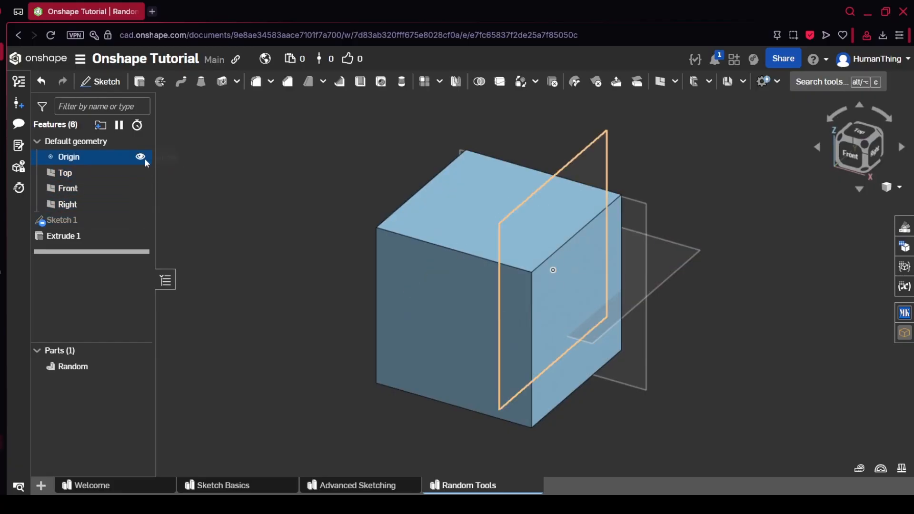
# Shell the cube with a 0.1 in wall thickness, removing its front face.
pyautogui.click(359, 83)
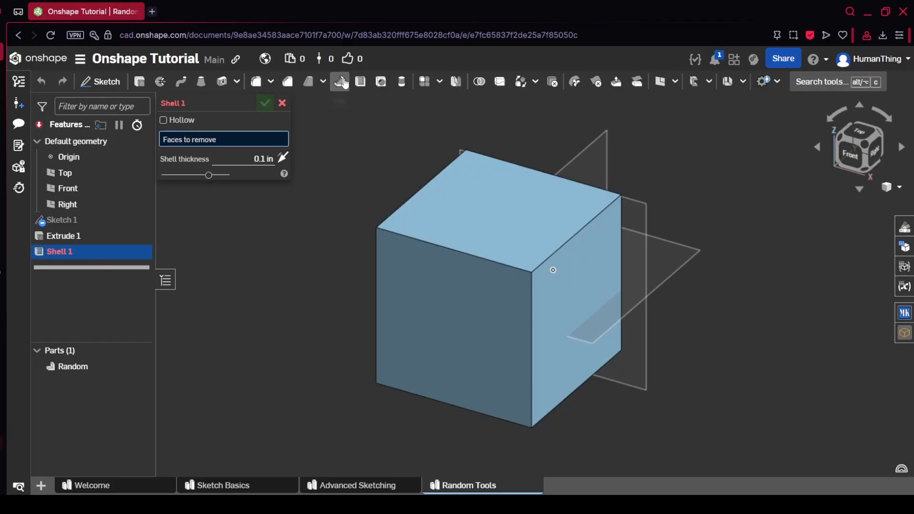
pyautogui.click(450, 311)
pyautogui.moveTo(728, 382); pyautogui.dragTo(766, 342, button='right')
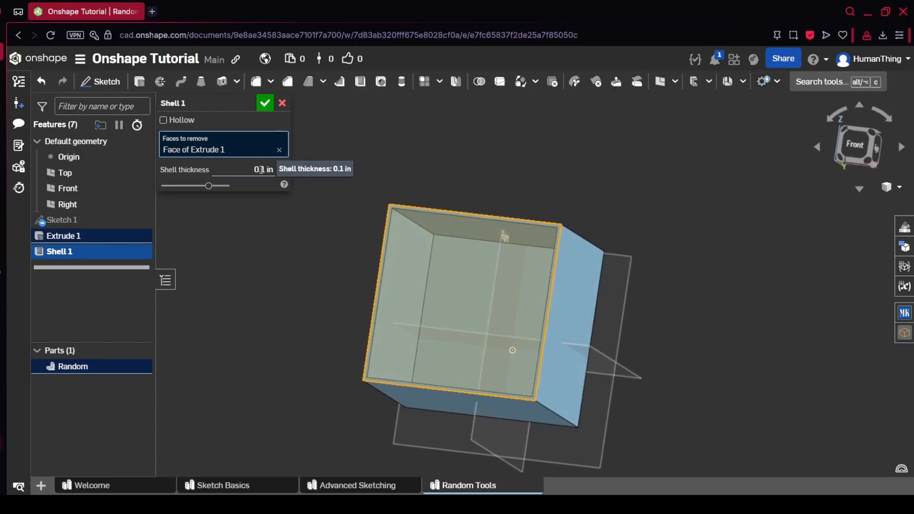
pyautogui.press('Return')
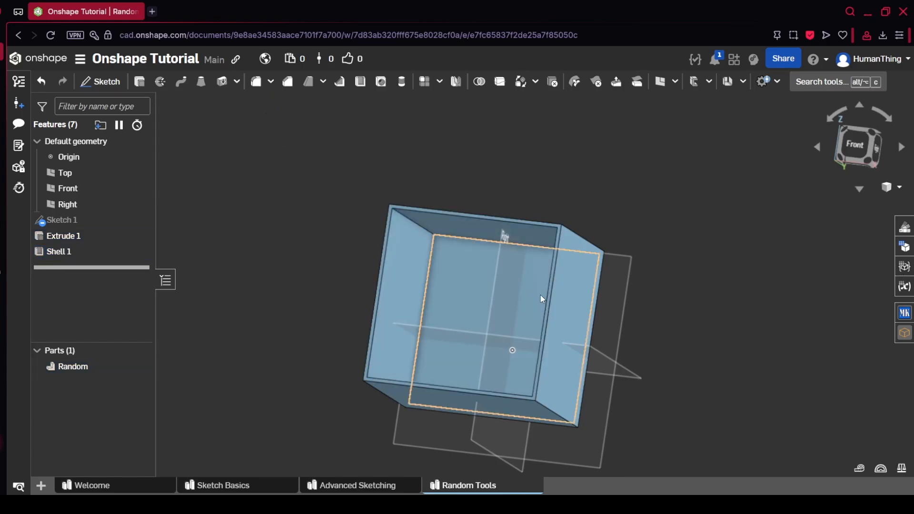
pyautogui.moveTo(541, 295); pyautogui.dragTo(642, 342, button='right')
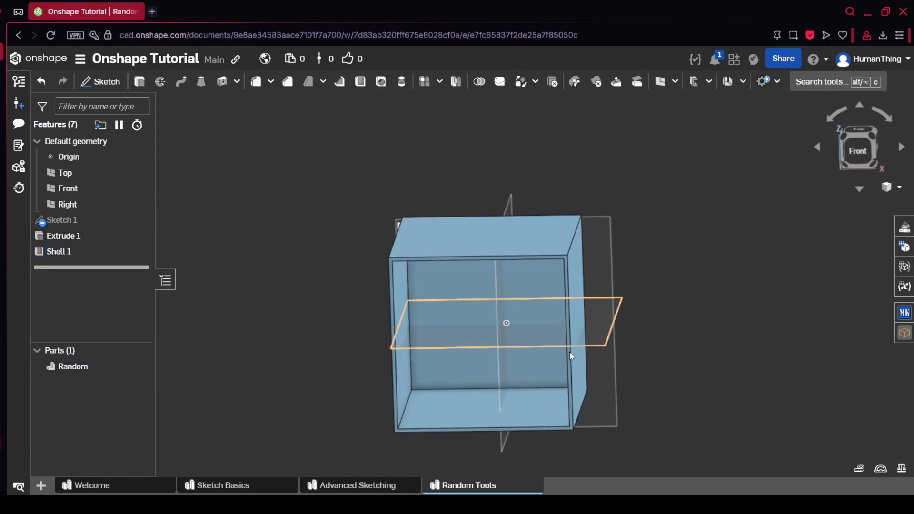
pyautogui.moveTo(572, 355); pyautogui.dragTo(662, 300, button='right')
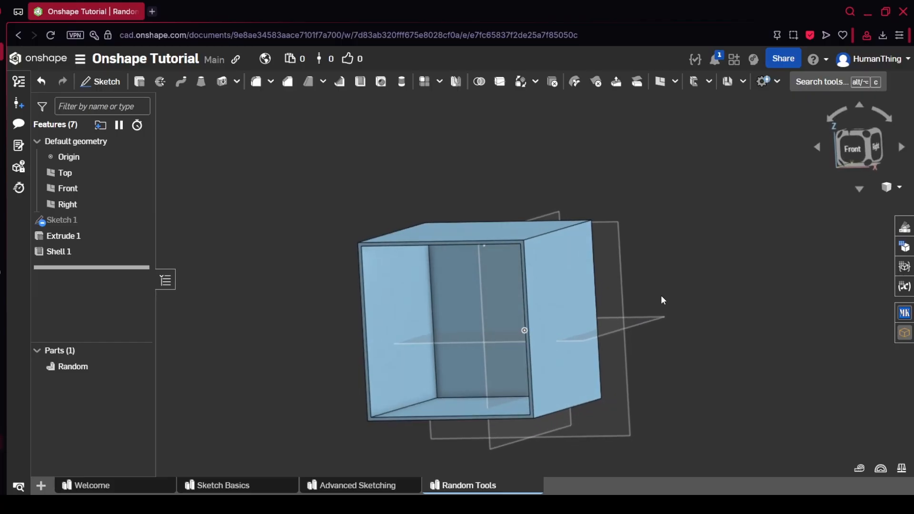
# Place a simple drilled inch-standard hole at the centre of the cube's top face using a mate connector.
pyautogui.click(386, 85)
pyautogui.moveTo(706, 197); pyautogui.dragTo(694, 201, button='right')
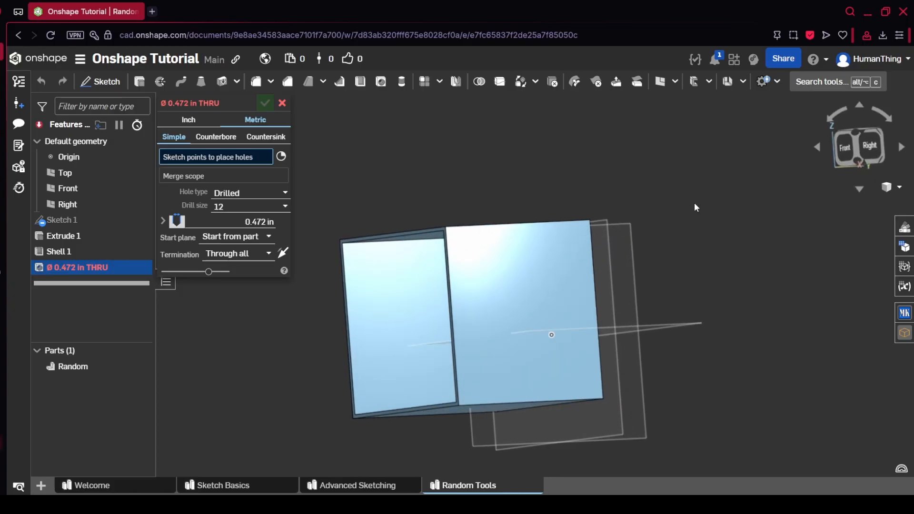
pyautogui.moveTo(596, 192); pyautogui.dragTo(436, 297, button='right')
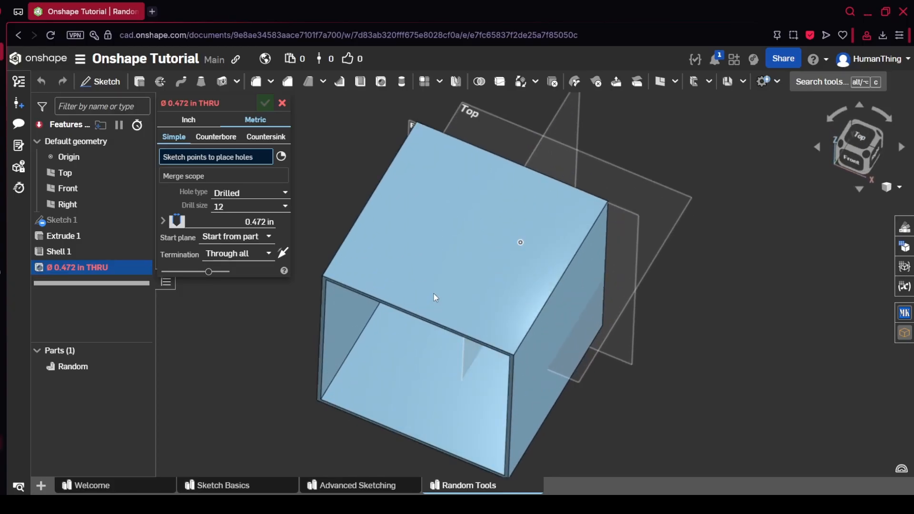
pyautogui.scroll(5, 436, 298)
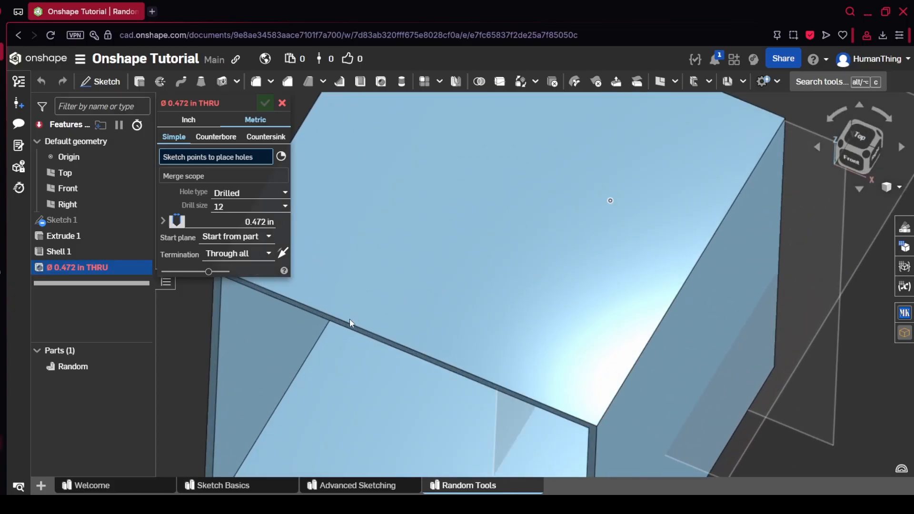
pyautogui.click(200, 123)
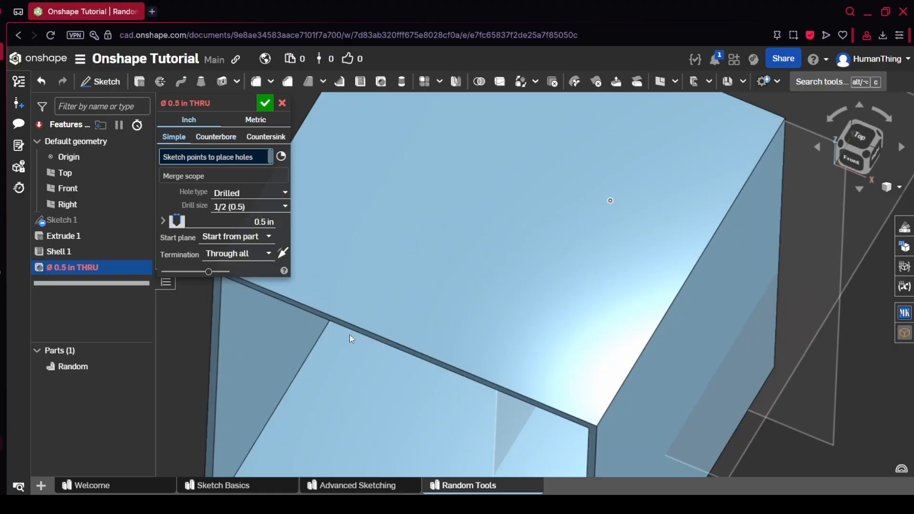
pyautogui.click(281, 156)
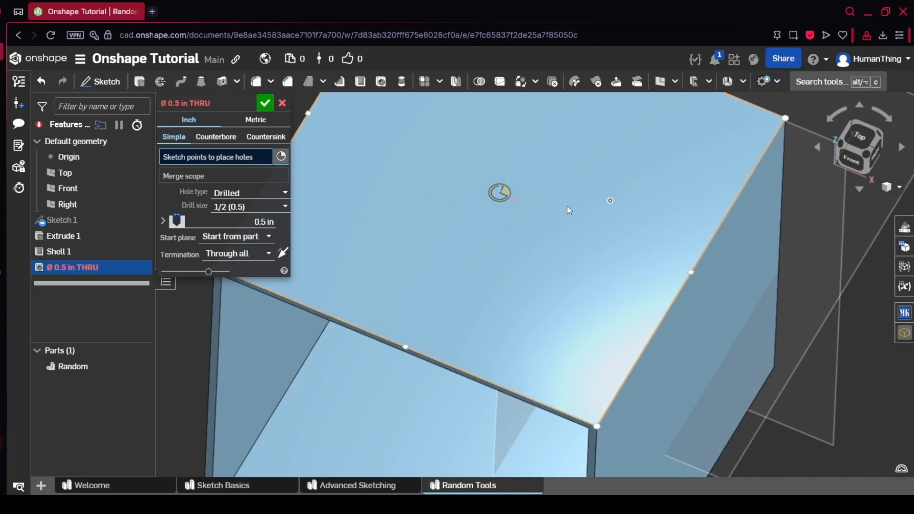
pyautogui.click(499, 196)
pyautogui.moveTo(530, 242); pyautogui.dragTo(511, 244, button='right')
pyautogui.scroll(4, 511, 243)
pyautogui.scroll(-5, 512, 262)
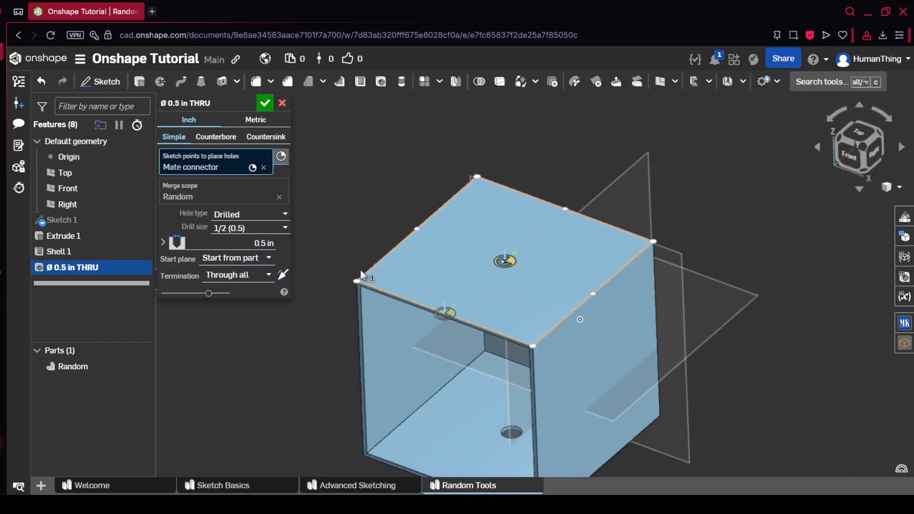
# Set the hole's diameter to 1 in, keep the Through all termination, and accept the hole.
pyautogui.click(268, 244)
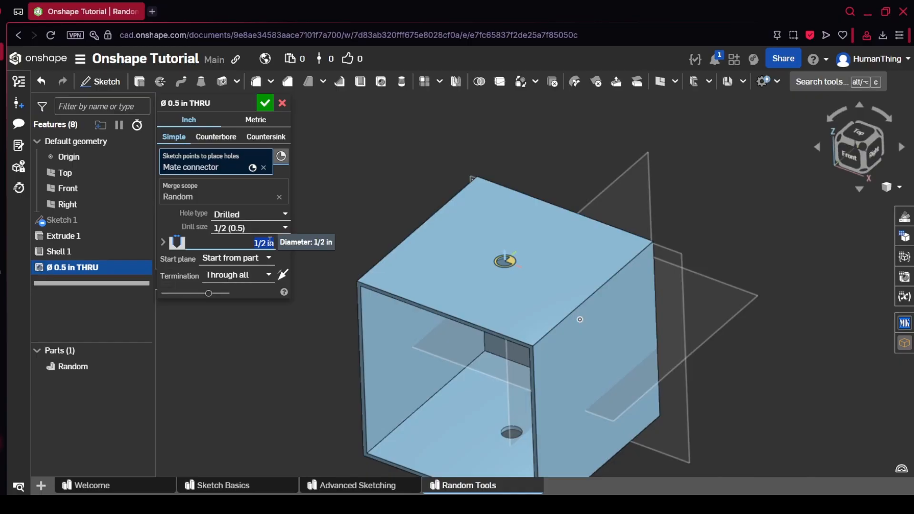
pyautogui.write('1')
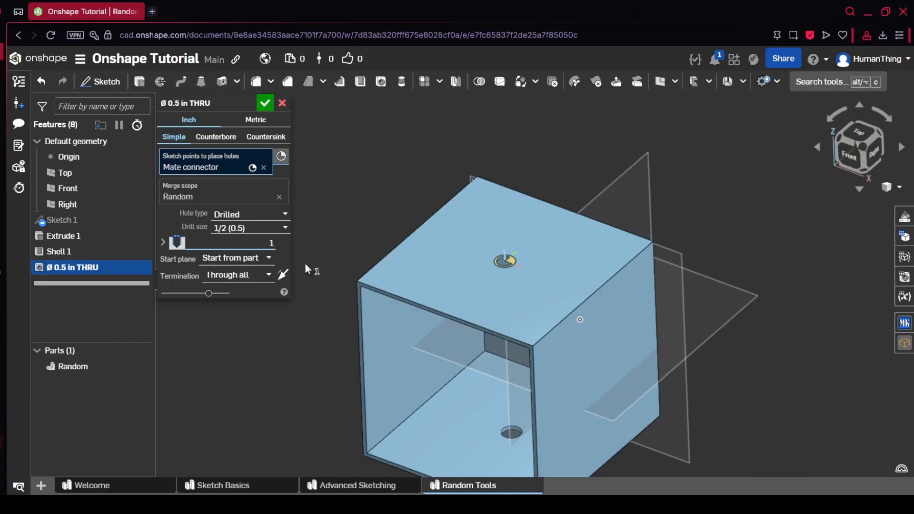
pyautogui.press('Return')
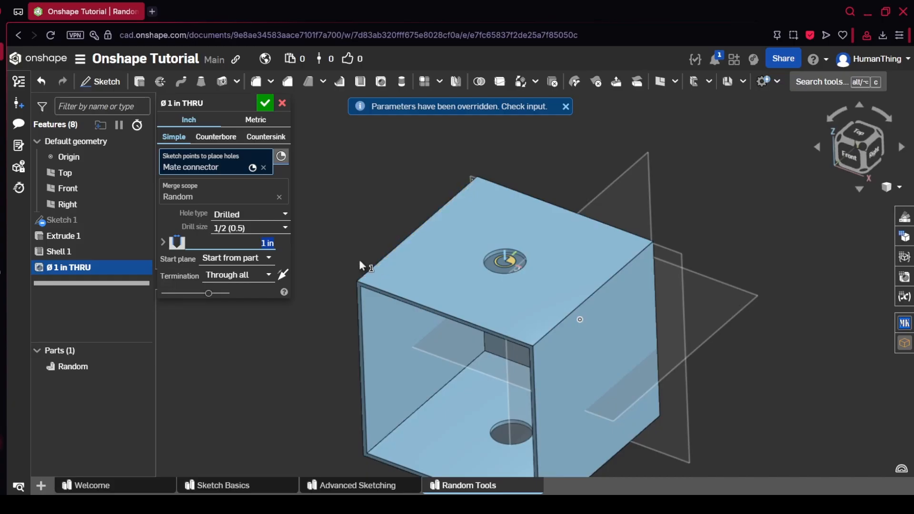
pyautogui.click(255, 276)
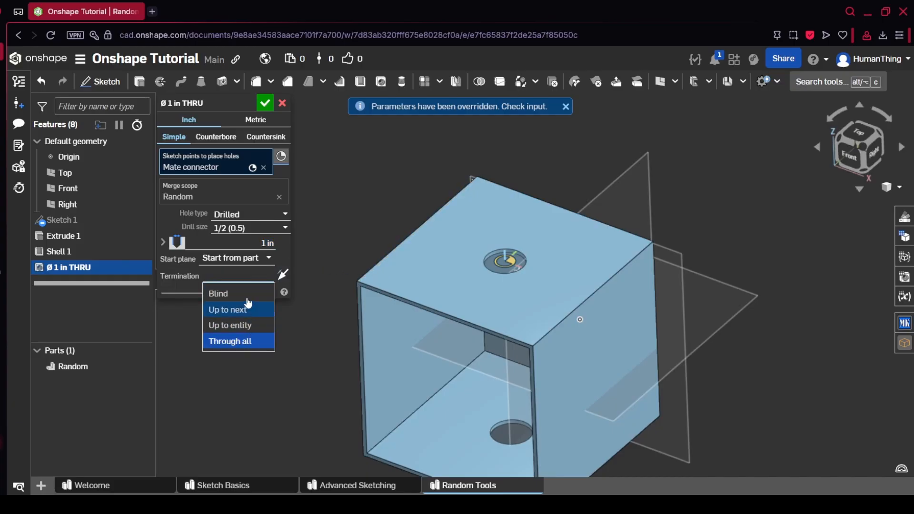
pyautogui.press('Return')
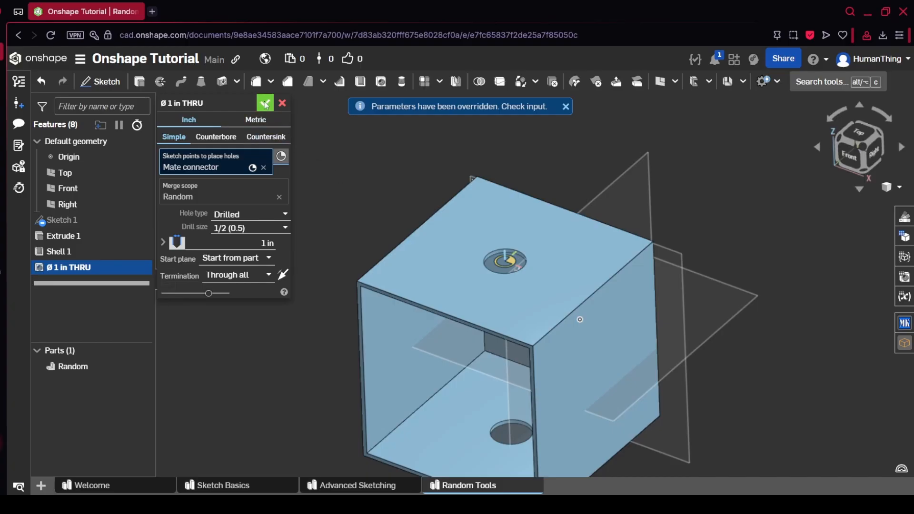
pyautogui.press('Return')
# Reorder the 1 in hole feature so that it comes before Shell 1 in the feature list.
pyautogui.moveTo(587, 332)
pyautogui.mouseDown(button='right')
pyautogui.moveTo(602, 315)
pyautogui.moveTo(607, 230)
pyautogui.moveTo(600, 320)
pyautogui.moveTo(564, 322)
pyautogui.moveTo(585, 327)
pyautogui.mouseUp(button='right')
pyautogui.moveTo(585, 324); pyautogui.dragTo(602, 244, button='middle')
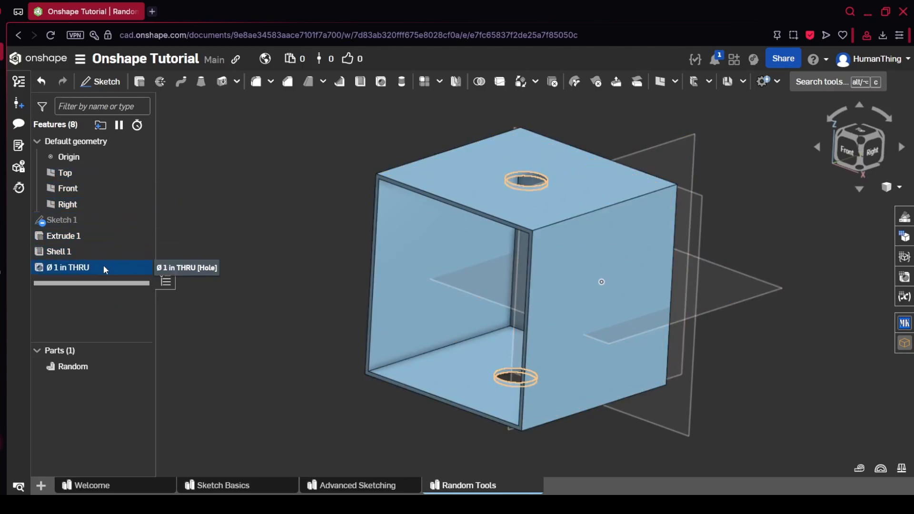
pyautogui.moveTo(104, 268); pyautogui.dragTo(95, 245)
pyautogui.moveTo(593, 373); pyautogui.dragTo(498, 273, button='right')
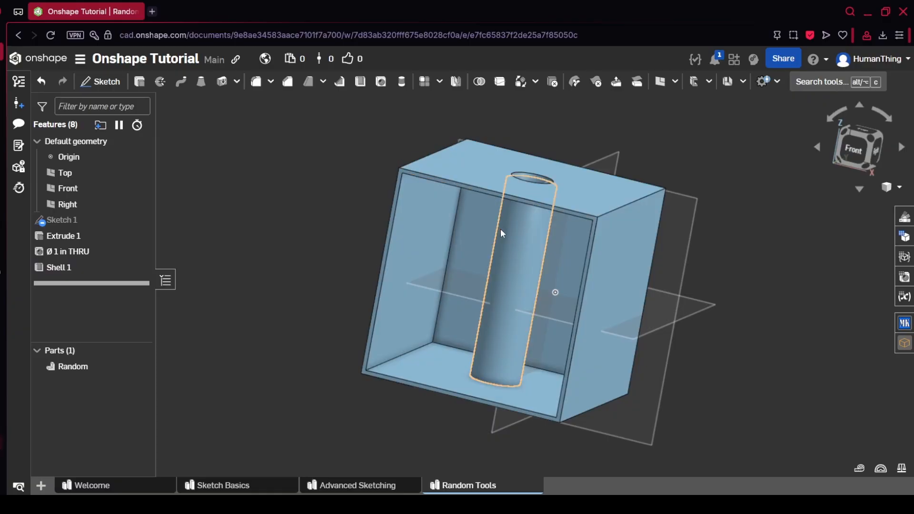
# Try adding the hole's cylindrical face to the faces removed by Shell 1, then cancel the edit.
pyautogui.doubleClick(107, 264)
pyautogui.moveTo(455, 167); pyautogui.dragTo(458, 205, button='right')
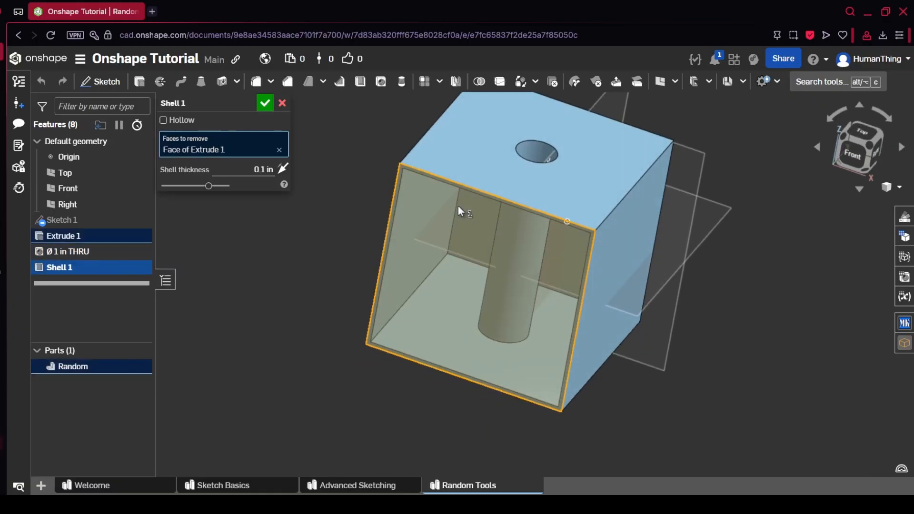
pyautogui.click(534, 153)
pyautogui.moveTo(531, 210); pyautogui.dragTo(521, 289, button='right')
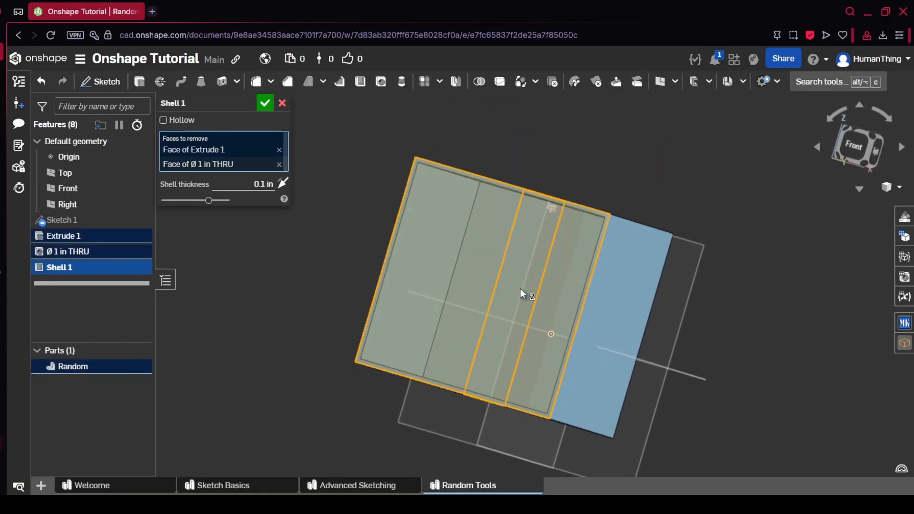
pyautogui.click(283, 103)
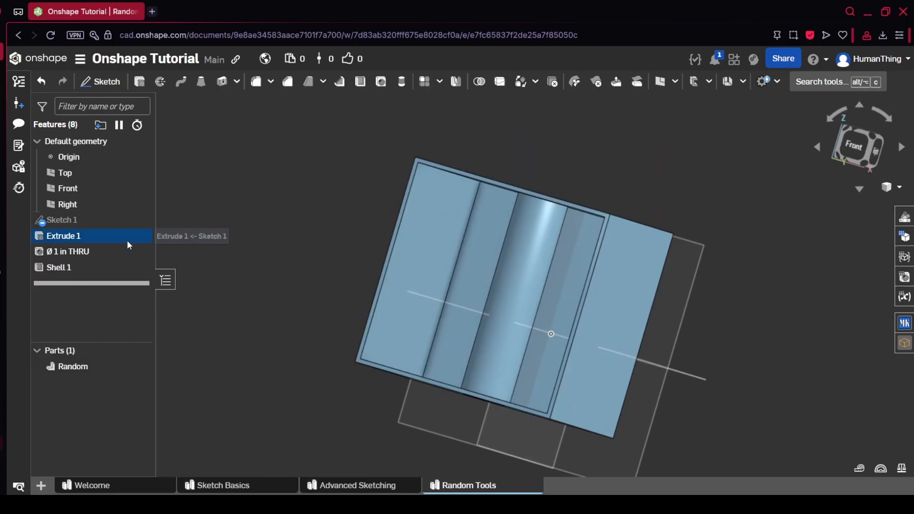
# Reorder Shell 1 so that it comes before the 1 in hole feature in the feature list.
pyautogui.moveTo(107, 268); pyautogui.dragTo(119, 245)
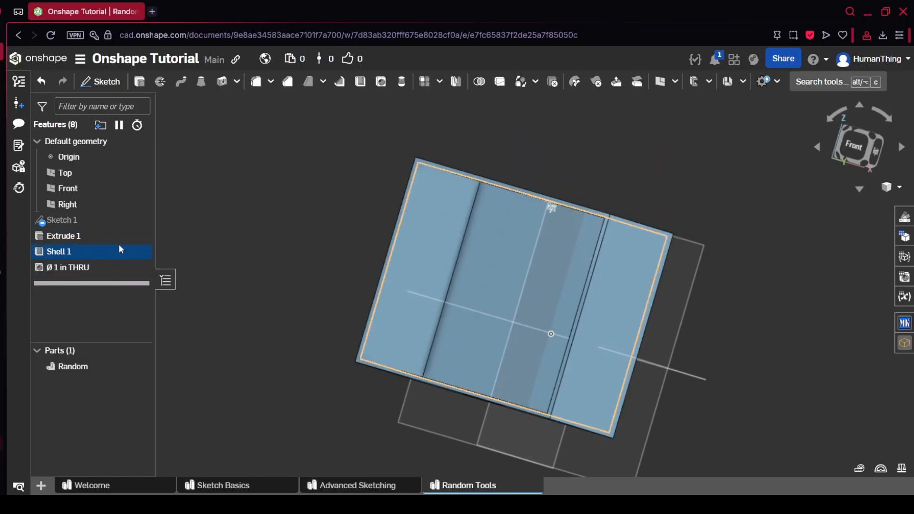
pyautogui.moveTo(595, 267); pyautogui.dragTo(713, 316, button='right')
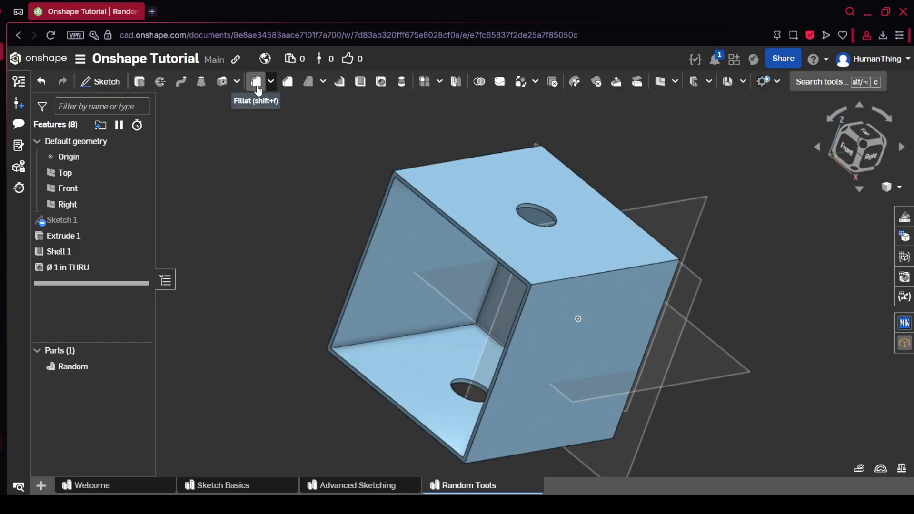
# Start an edge fillet on the cube's outer edge between the top and right faces.
pyautogui.click(258, 89)
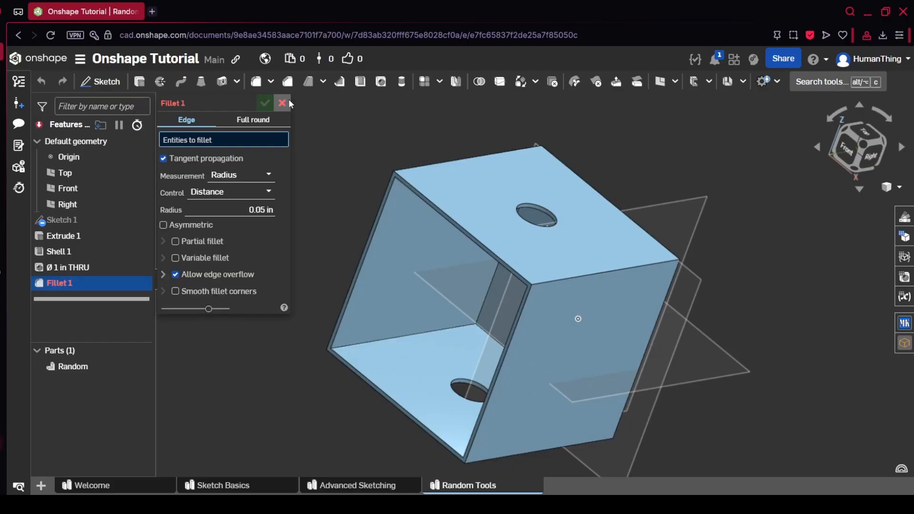
pyautogui.click(612, 271)
pyautogui.moveTo(675, 284); pyautogui.dragTo(601, 259, button='right')
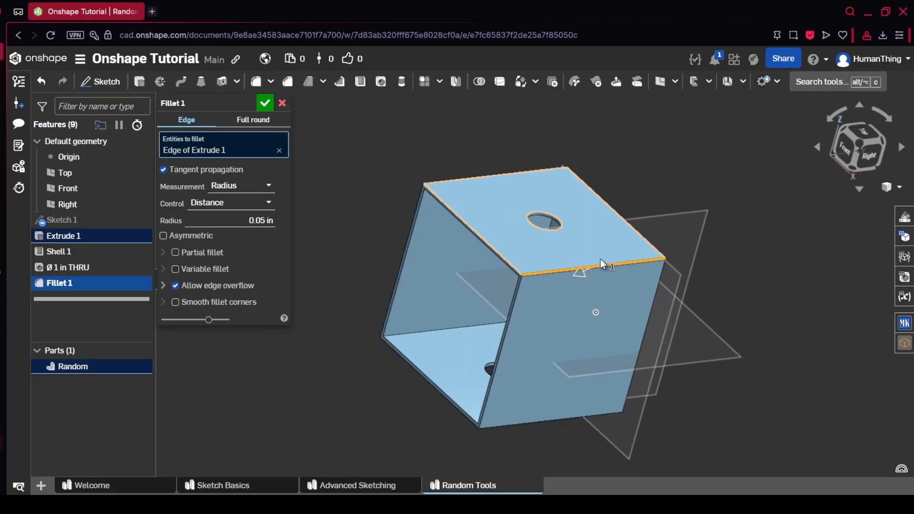
pyautogui.scroll(5, 572, 267)
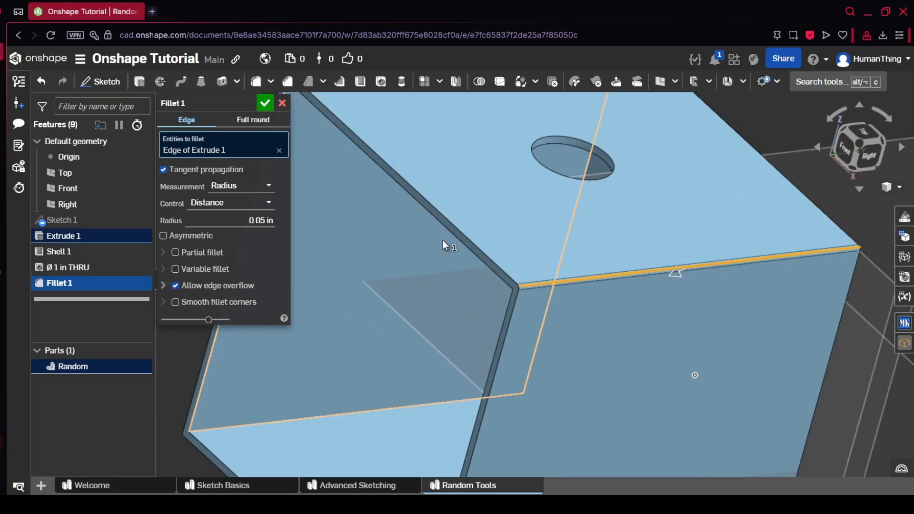
# Try fillet radii of 1 in and 0.5 in on the selected top edge.
pyautogui.click(263, 221)
pyautogui.write('1')
pyautogui.press('Return')
pyautogui.moveTo(530, 303); pyautogui.dragTo(510, 244, button='right')
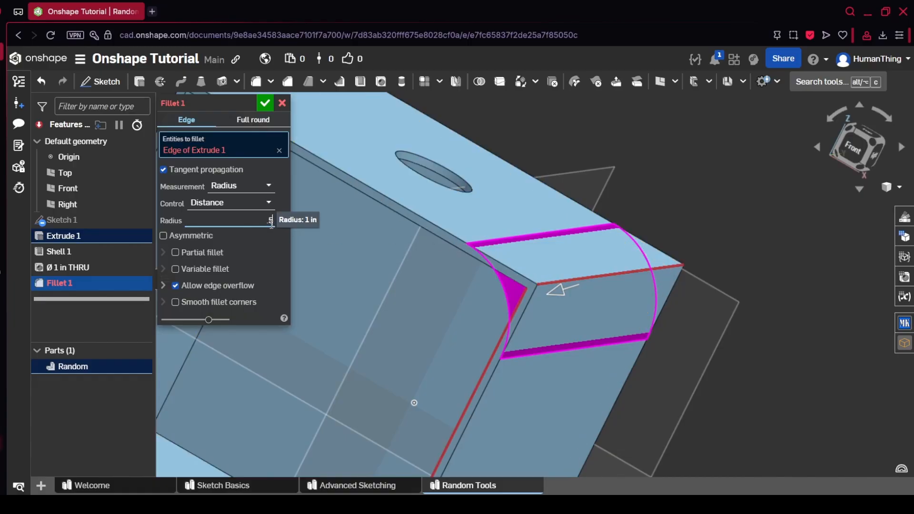
pyautogui.press('Return')
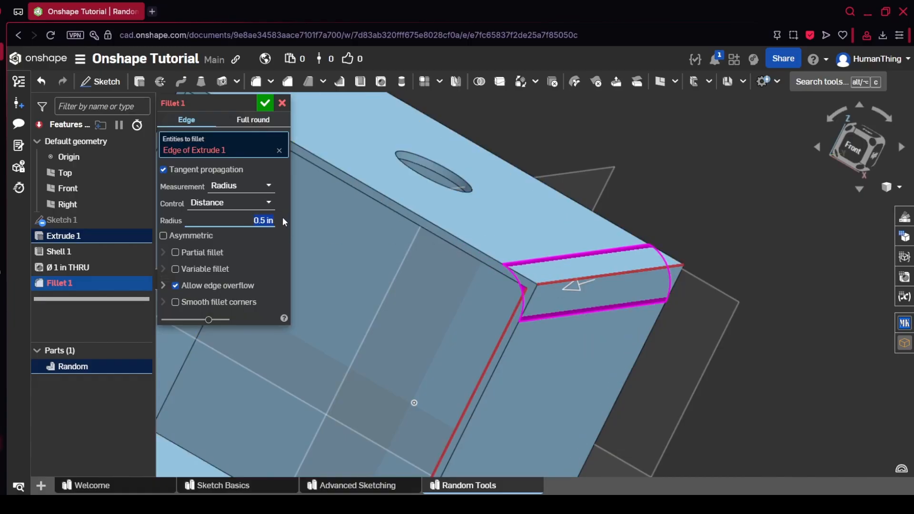
# Set the fillet radius to 0.1 in and check the rounded edge at the front corner.
pyautogui.press('Return')
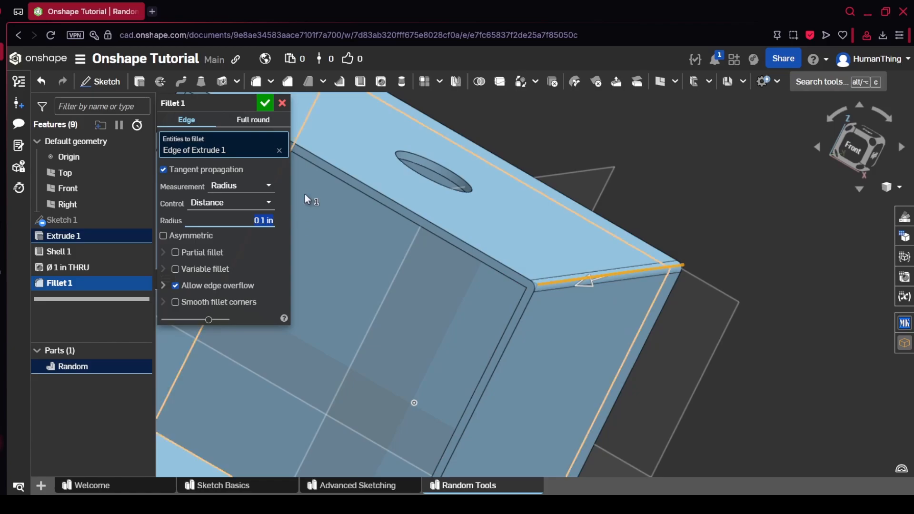
pyautogui.scroll(-3, 570, 295)
pyautogui.scroll(5, 571, 295)
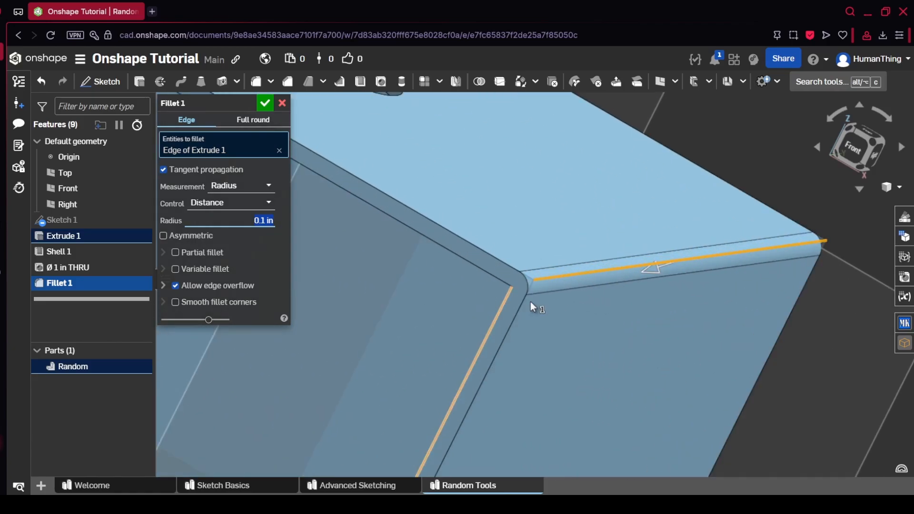
pyautogui.scroll(3, 530, 302)
# Add the adjoining edge between the cube's top and back faces to the fillet and check their shared corner.
pyautogui.moveTo(622, 298); pyautogui.dragTo(707, 278, button='right')
pyautogui.scroll(-3, 708, 278)
pyautogui.moveTo(800, 279); pyautogui.dragTo(600, 302, button='middle')
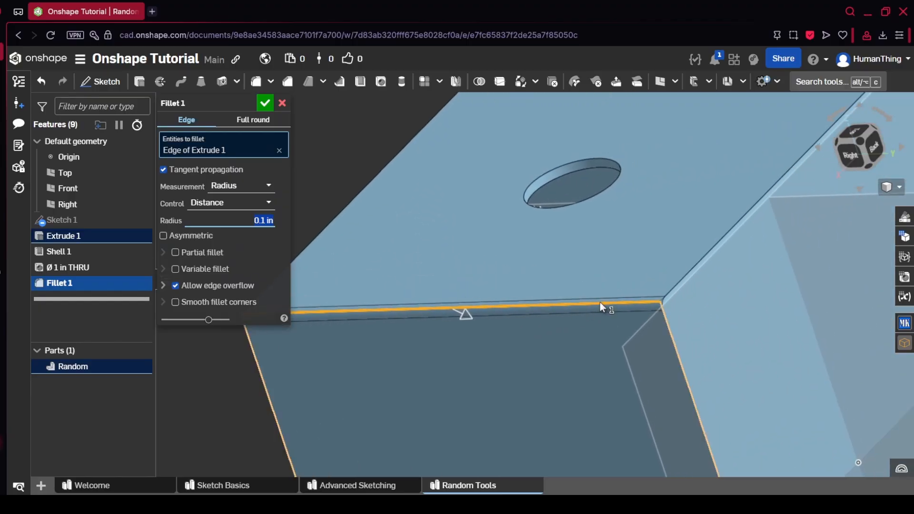
pyautogui.scroll(-1, 707, 267)
pyautogui.scroll(3, 705, 267)
pyautogui.click(691, 265)
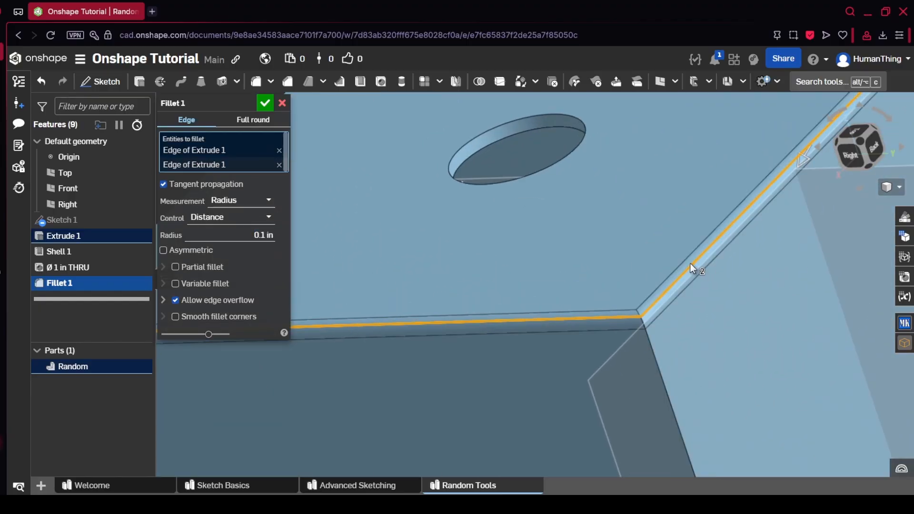
pyautogui.scroll(-3, 647, 323)
pyautogui.scroll(5, 643, 329)
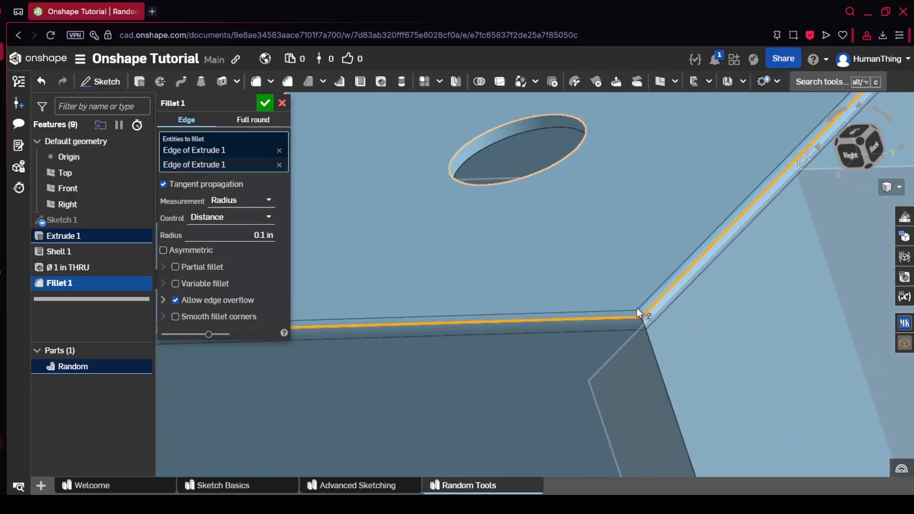
pyautogui.moveTo(646, 335); pyautogui.dragTo(671, 314, button='right')
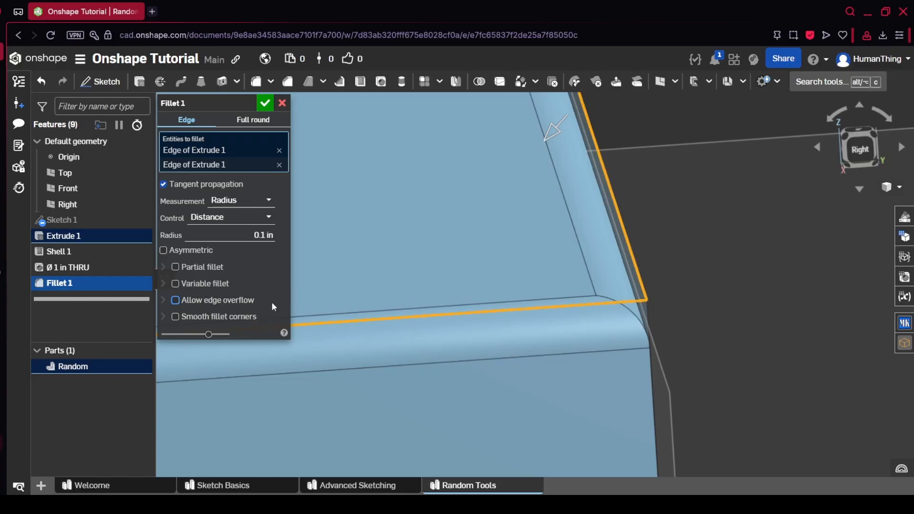
# Re-enable Allow edge overflow, try Smooth fillet corners and turn it off again, and accept the fillet.
pyautogui.click(234, 301)
pyautogui.click(239, 318)
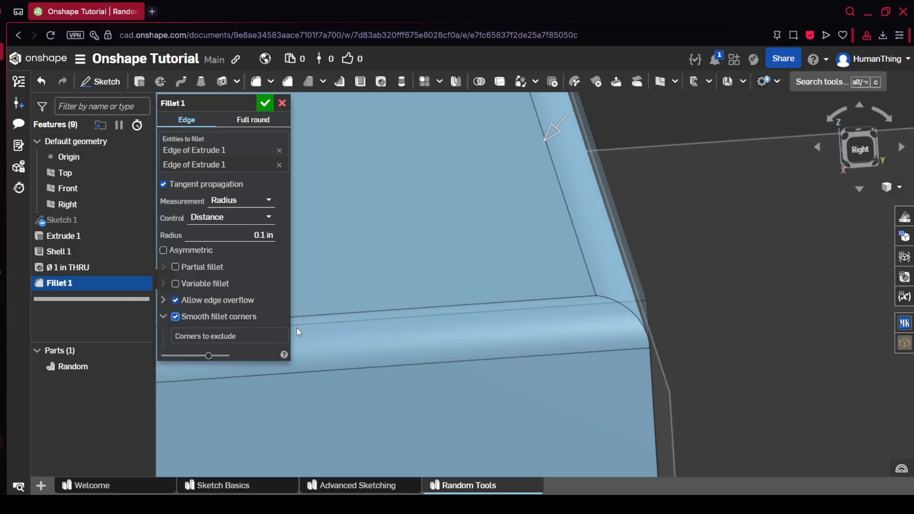
pyautogui.click(238, 317)
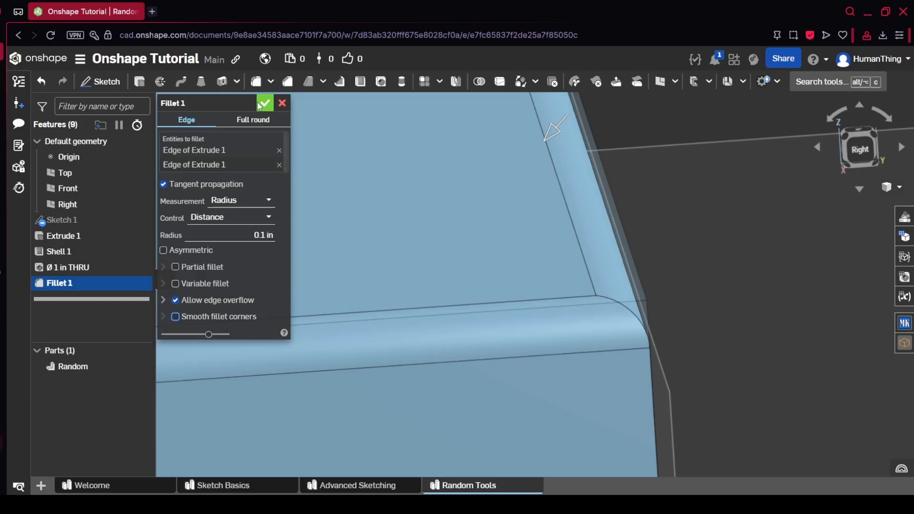
pyautogui.scroll(-10, 569, 245)
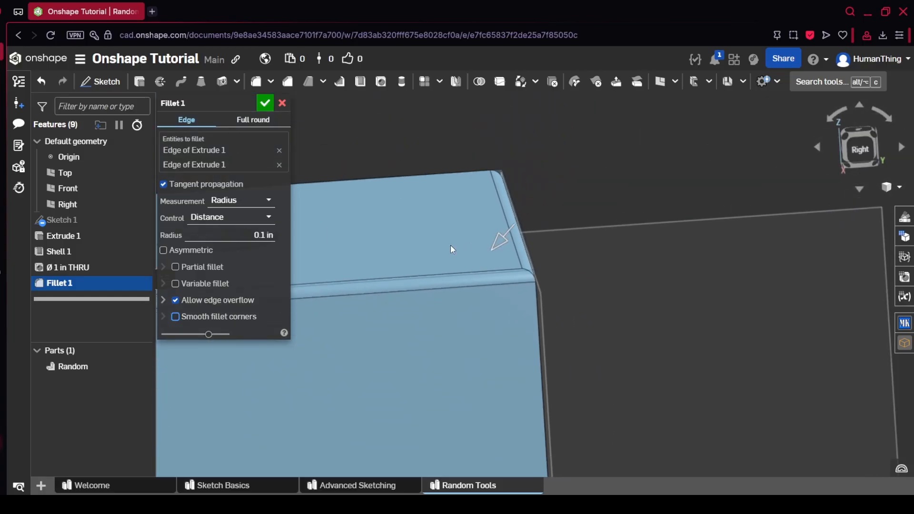
pyautogui.click(266, 104)
# Fillet the inner edge between the top and left walls of the shelled cube with a 0.1 in radius.
pyautogui.moveTo(459, 231); pyautogui.dragTo(476, 220, button='right')
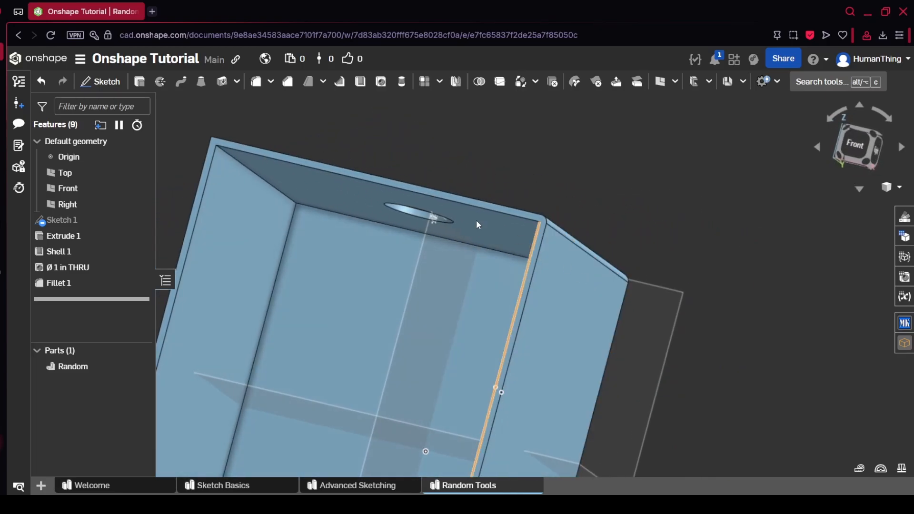
pyautogui.click(256, 81)
pyautogui.scroll(3, 333, 210)
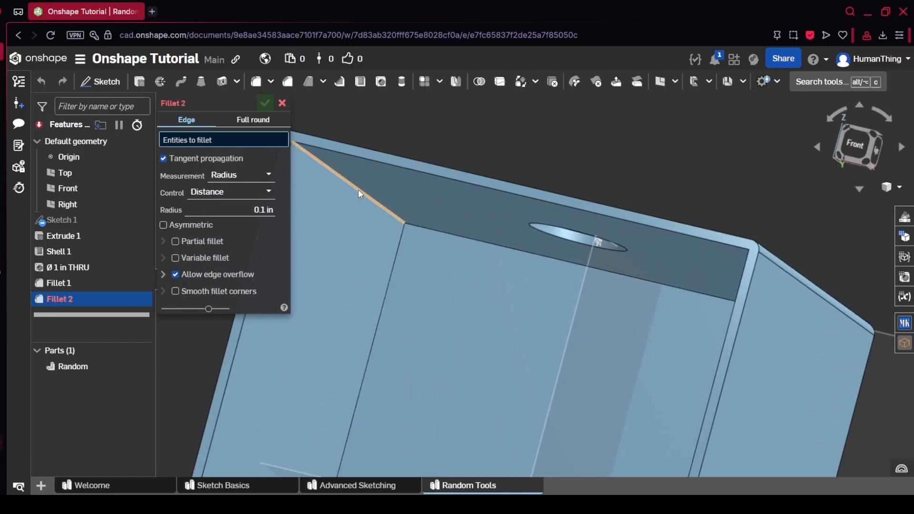
pyautogui.click(358, 193)
pyautogui.click(269, 107)
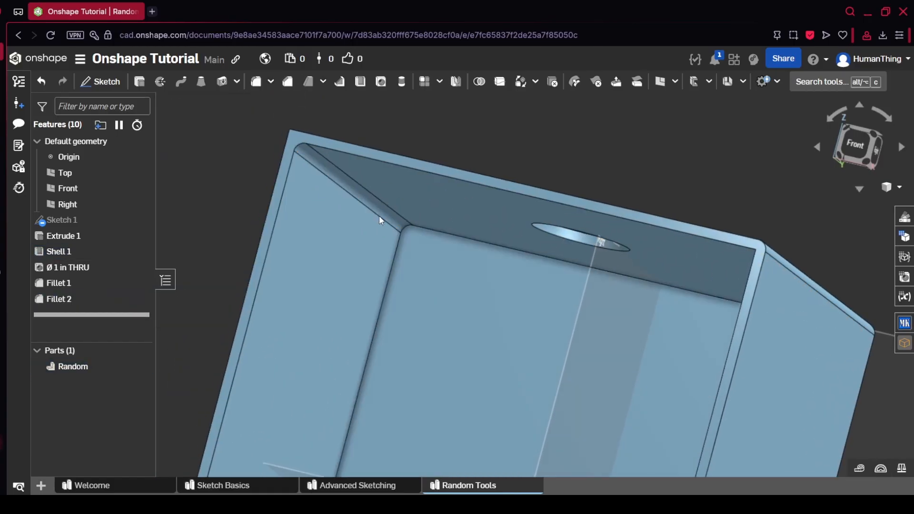
pyautogui.scroll(2, 376, 213)
pyautogui.scroll(-5, 419, 222)
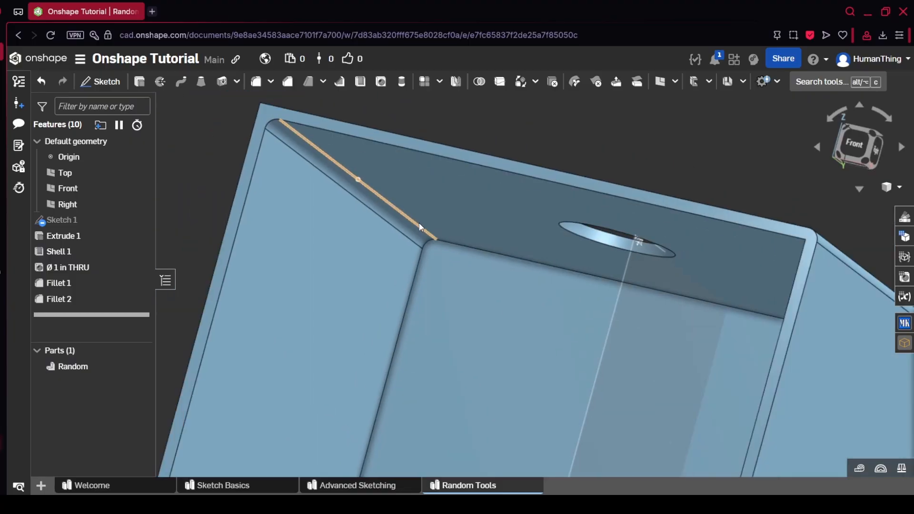
pyautogui.moveTo(422, 233); pyautogui.dragTo(535, 271, button='right')
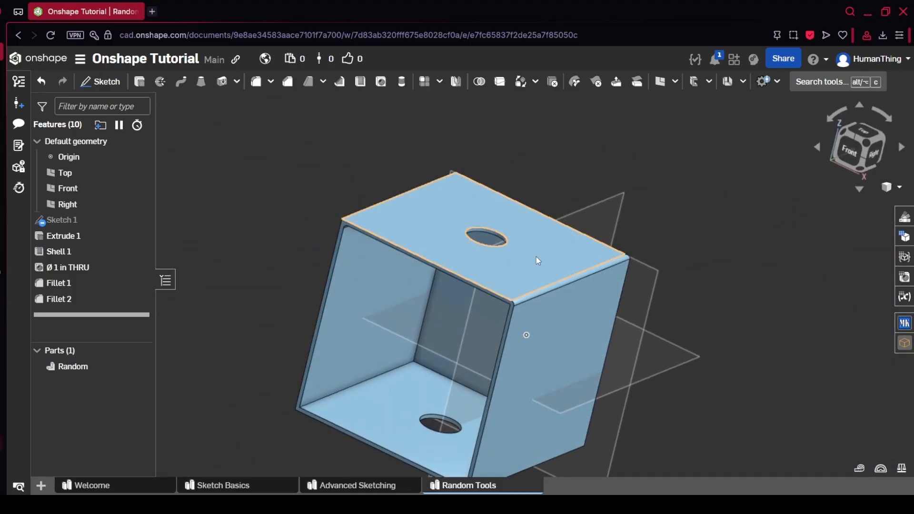